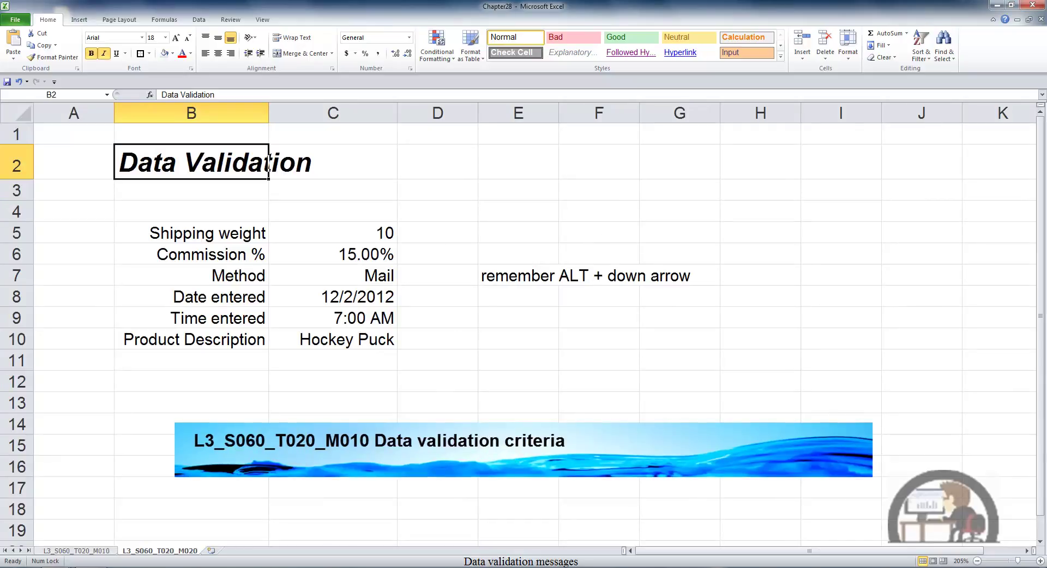
Add a data validation input message to cell B2 with the title "Example" and the text "This is important.".
{"action": "left_click", "coordinate": [192, 19]}
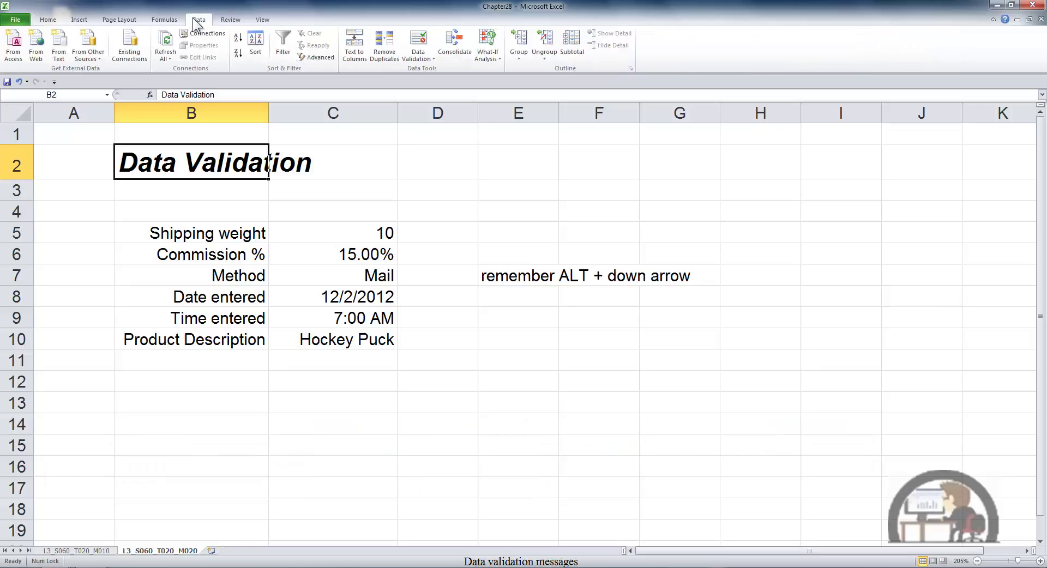
{"action": "left_click", "coordinate": [427, 50]}
{"action": "left_click", "coordinate": [438, 73]}
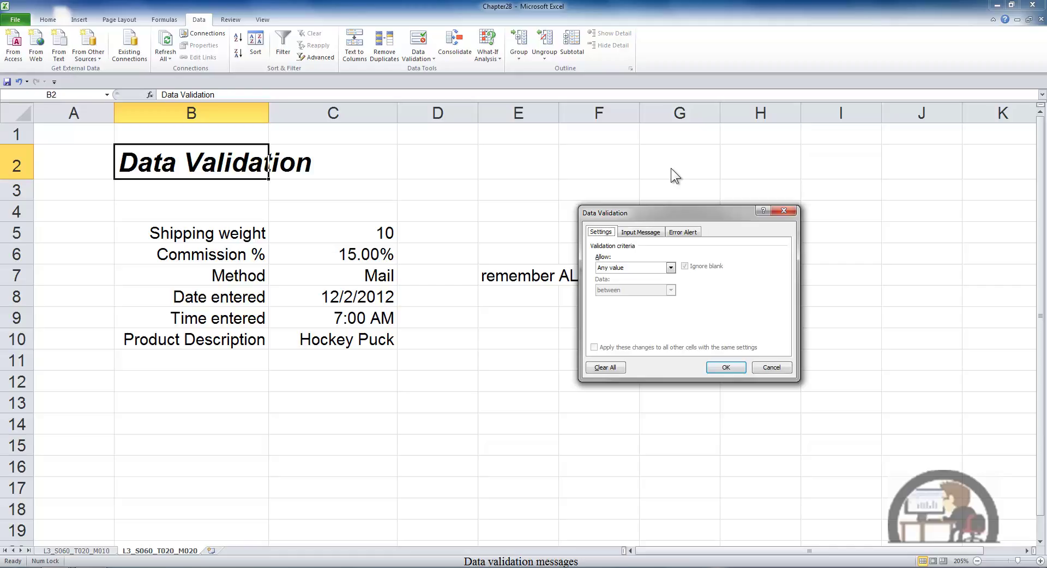
{"action": "left_click", "coordinate": [652, 234]}
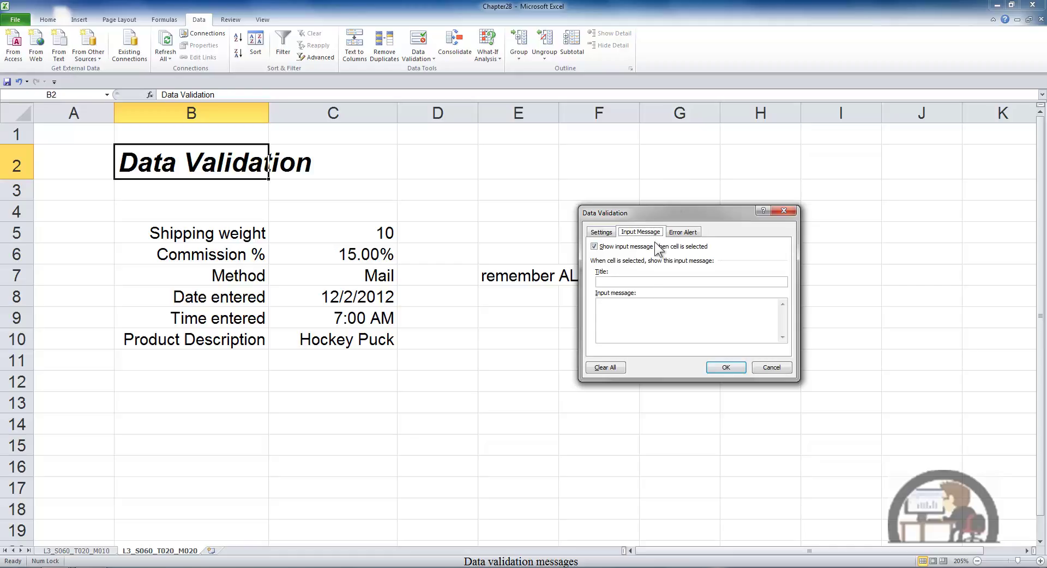
{"action": "left_click", "coordinate": [626, 315]}
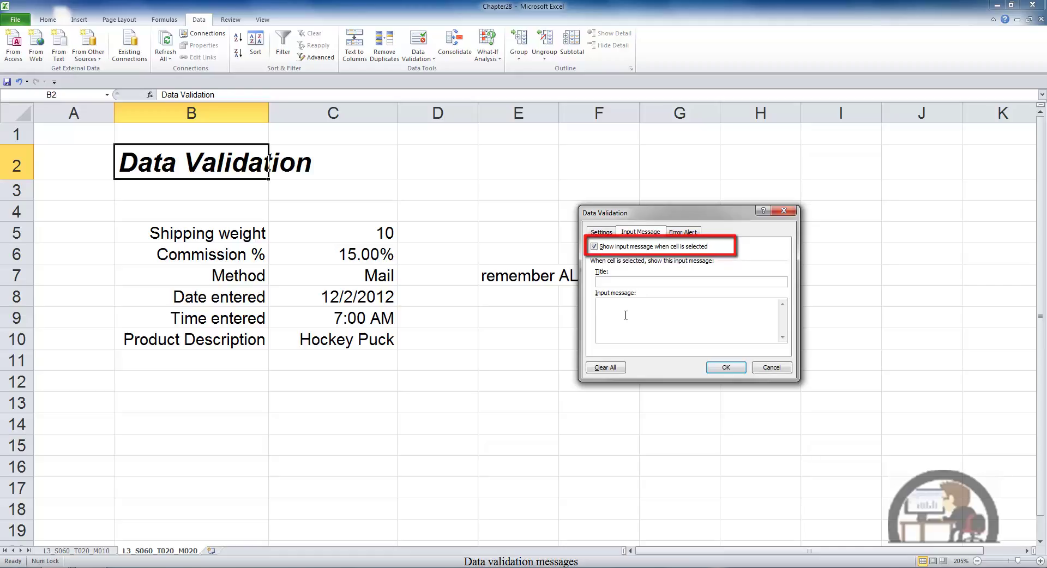
{"action": "left_click", "coordinate": [613, 282]}
{"action": "type", "text": "Example"}
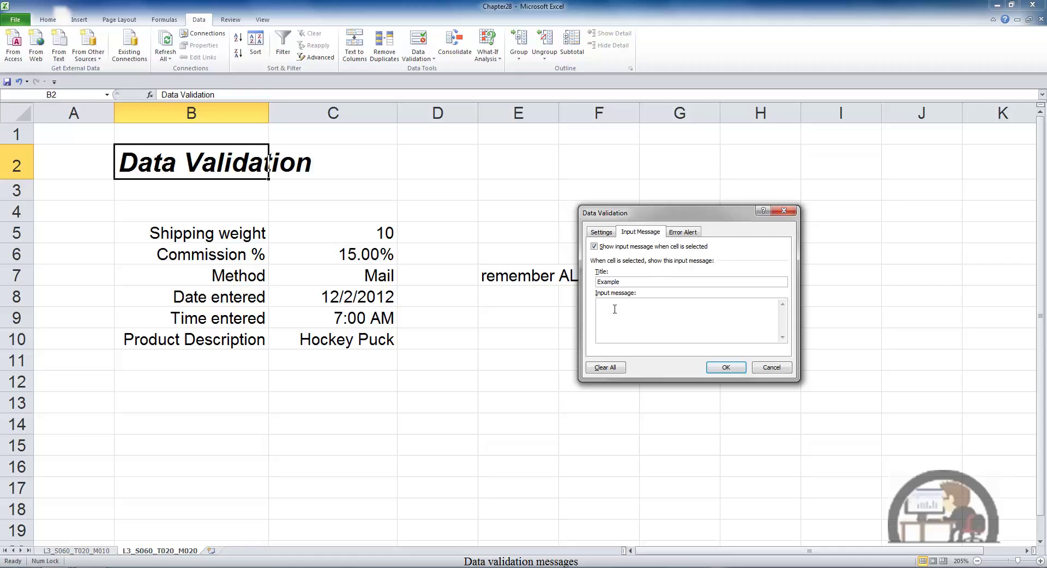
{"action": "left_click", "coordinate": [615, 310]}
{"action": "type", "text": "This is important."}
{"action": "left_click", "coordinate": [728, 368]}
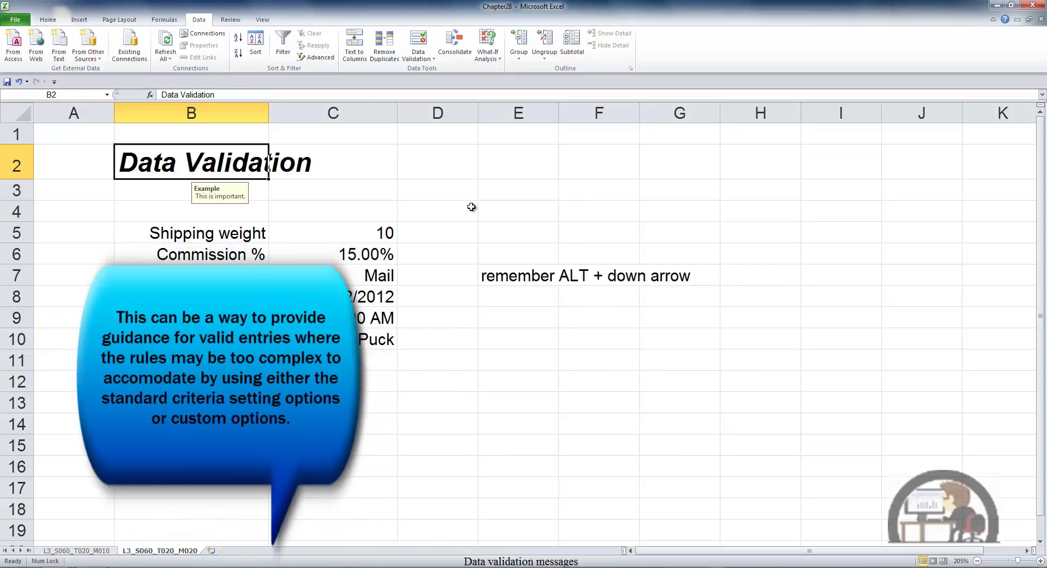
Reselect cell B2 to display its input message, and move the message box to column H around rows 4 and 5.
{"action": "left_click", "coordinate": [341, 190]}
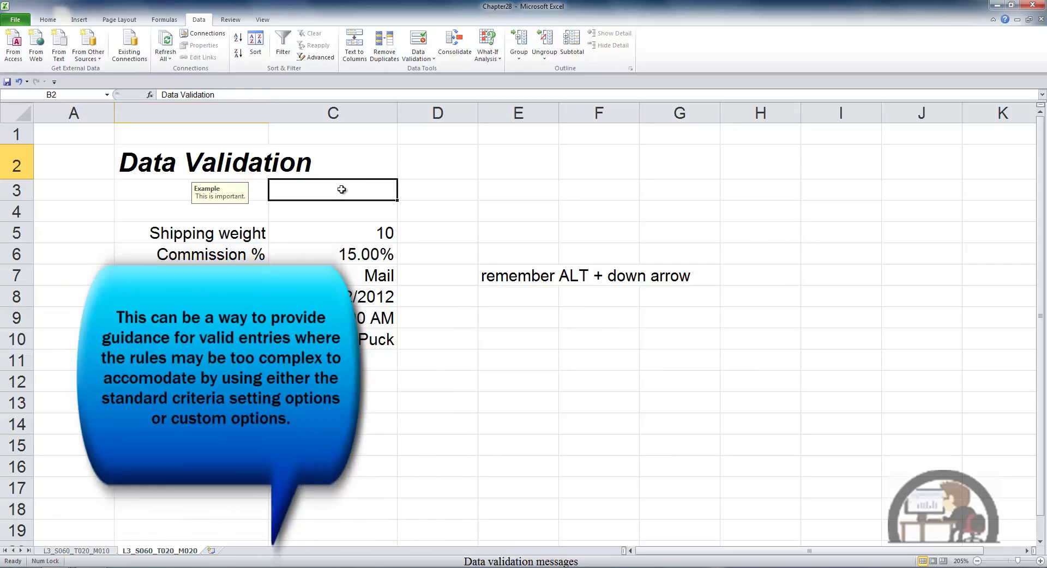
{"action": "left_click", "coordinate": [230, 161]}
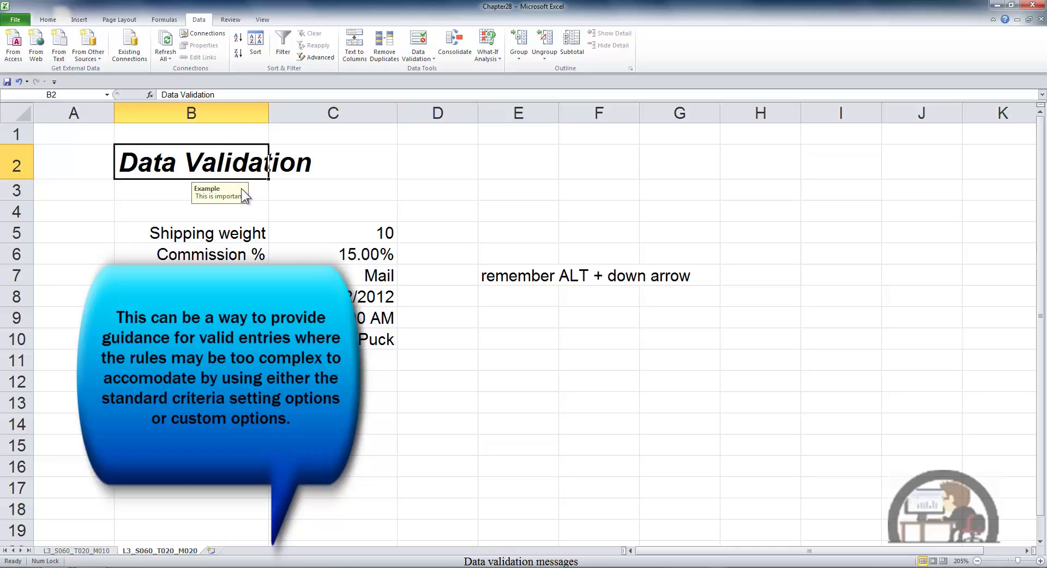
{"action": "left_click_drag", "start_coordinate": [774, 219], "coordinate": [775, 219]}
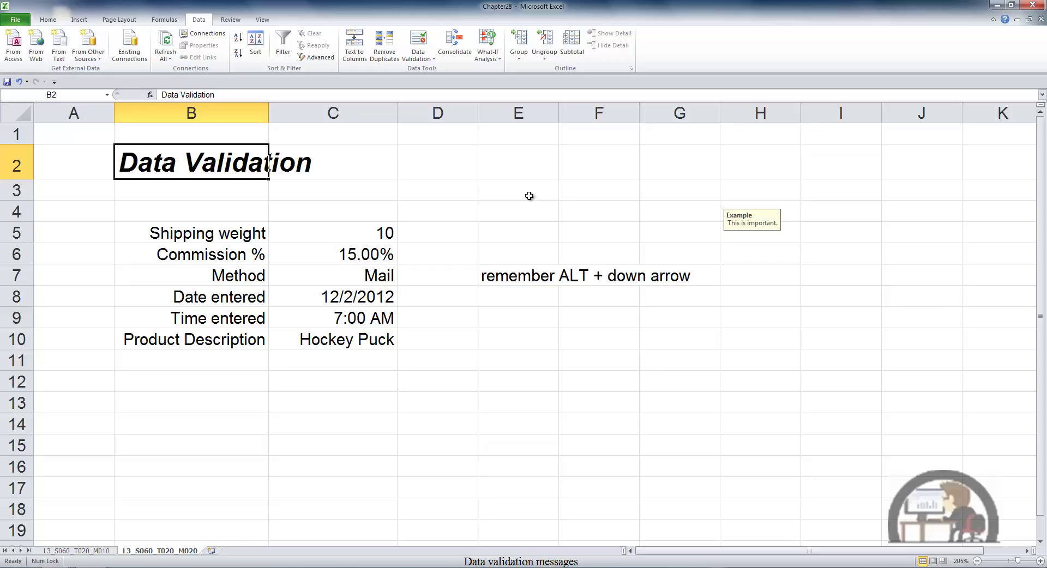
Test the shipping weight validation in C5 by entering 5, and cancel the entry.
{"action": "left_click", "coordinate": [386, 237]}
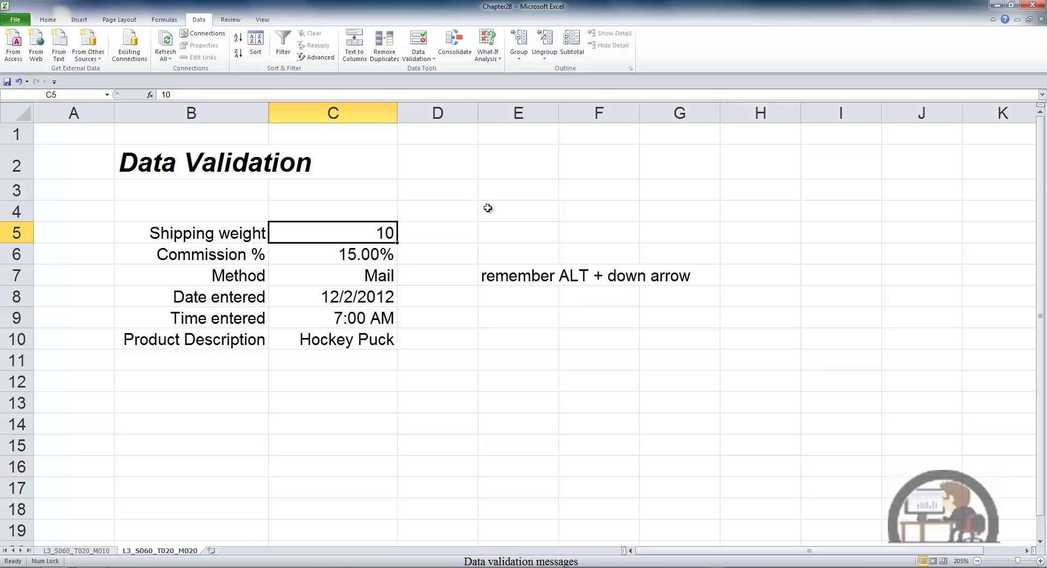
{"action": "type", "text": "5"}
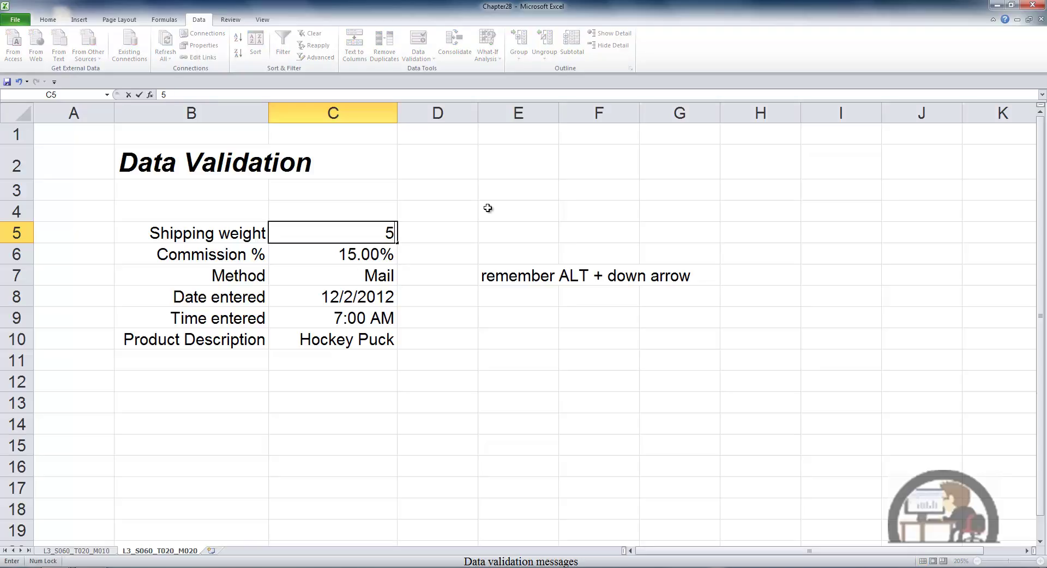
{"action": "key", "text": "Return"}
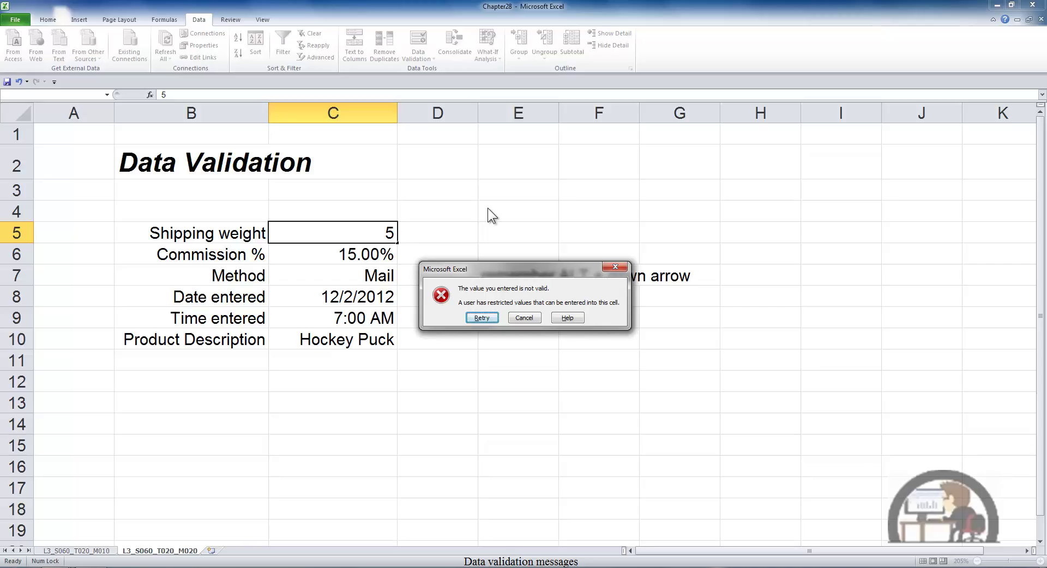
{"action": "left_click", "coordinate": [523, 318]}
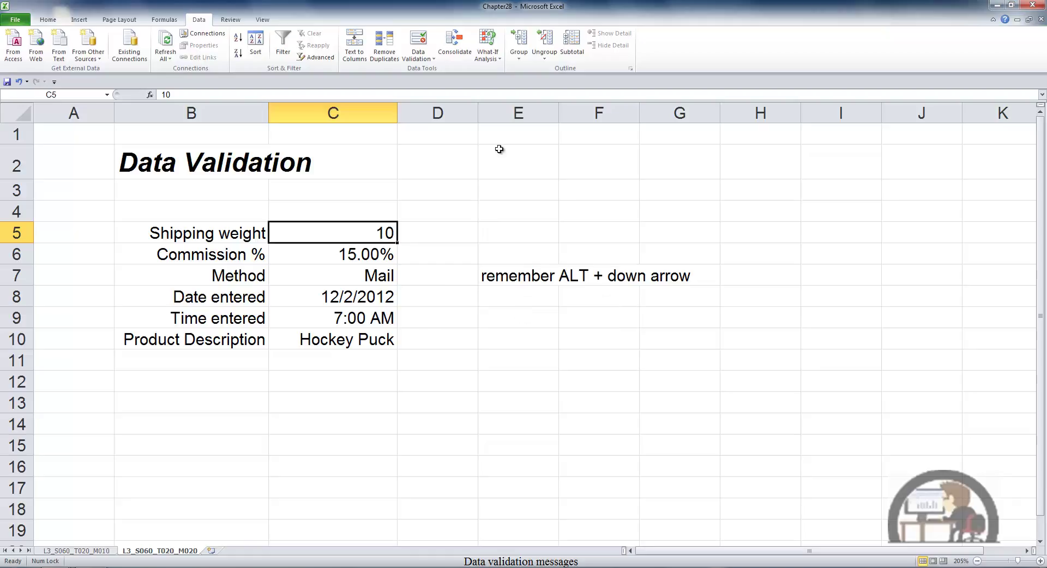
Give shipping weight cell C5 the input message "Input a value between 10 and 50" and reselect the cell to check it.
{"action": "left_click", "coordinate": [423, 58]}
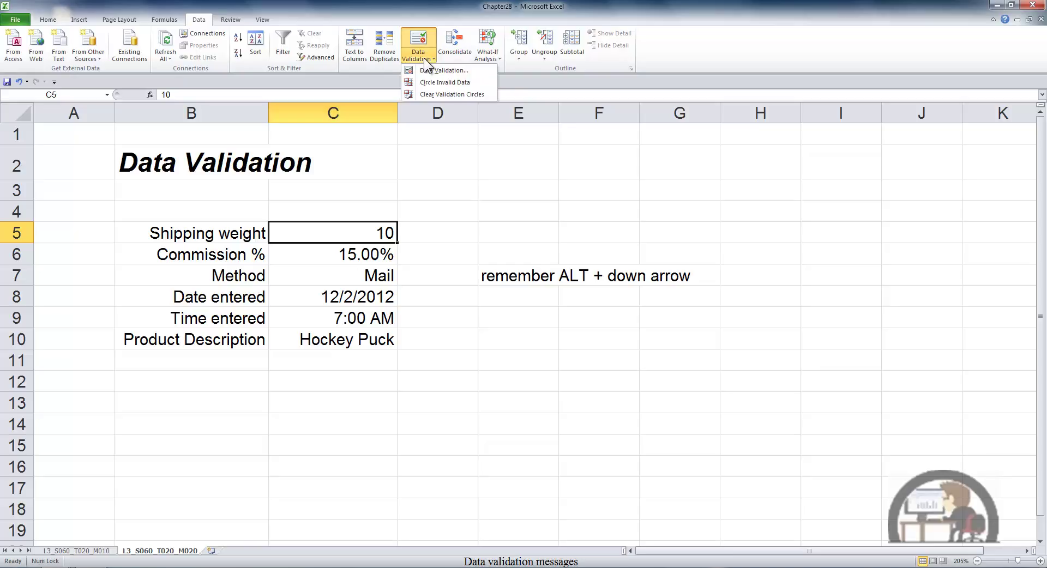
{"action": "left_click", "coordinate": [439, 70]}
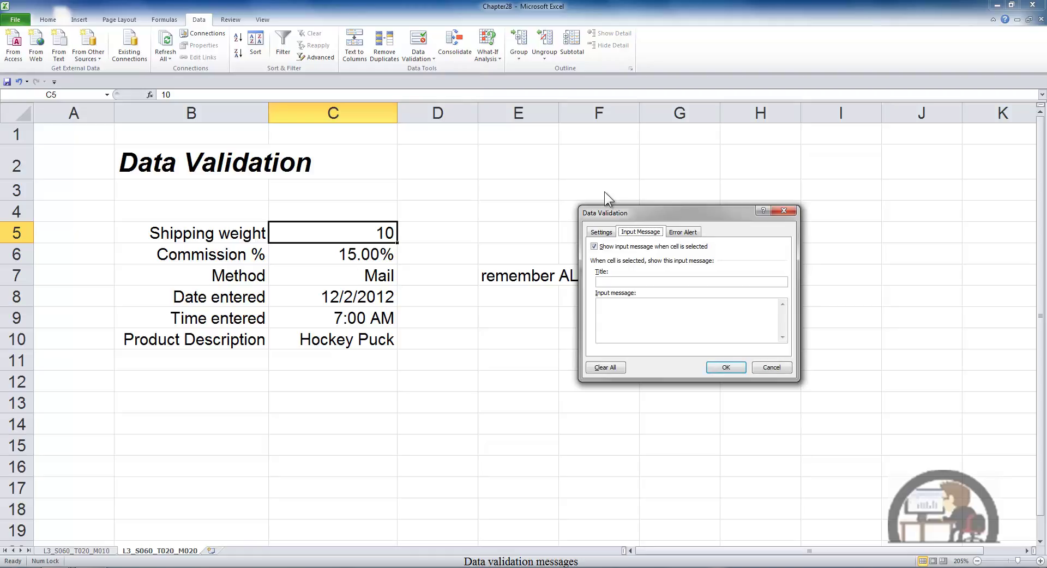
{"action": "left_click", "coordinate": [615, 306]}
{"action": "type", "text": "Input a value between 10 and 50"}
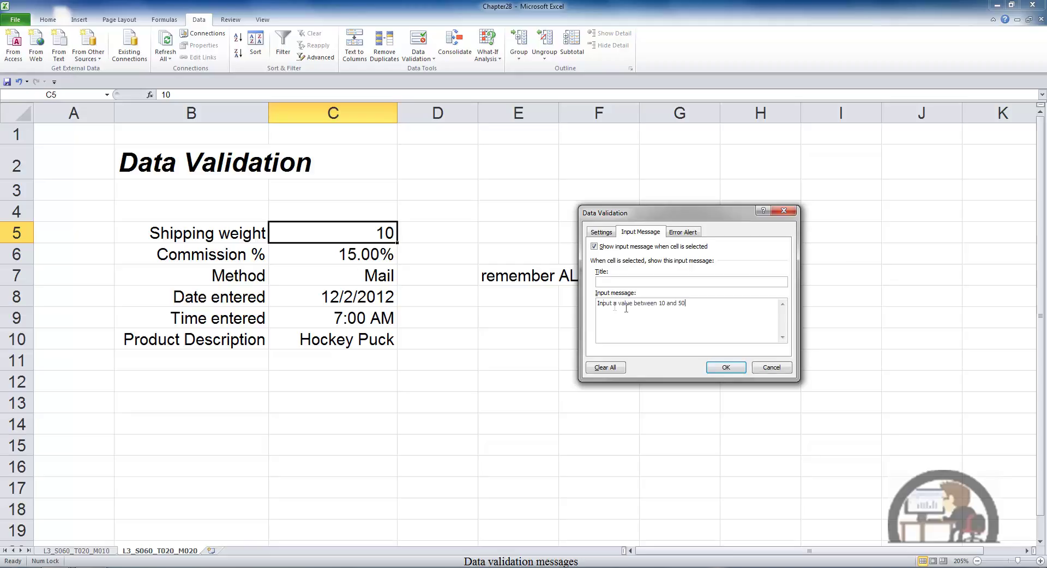
{"action": "left_click", "coordinate": [728, 368]}
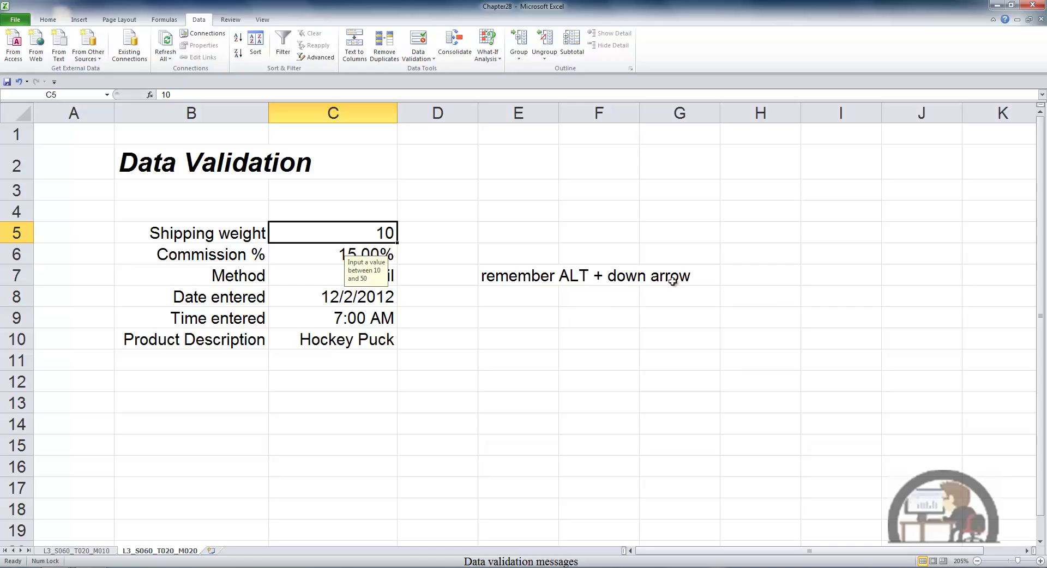
{"action": "left_click", "coordinate": [457, 235]}
{"action": "left_click", "coordinate": [361, 234]}
Set up a Stop-style error alert with the error message "Stop" for the commission cell C6.
{"action": "key", "text": "Down"}
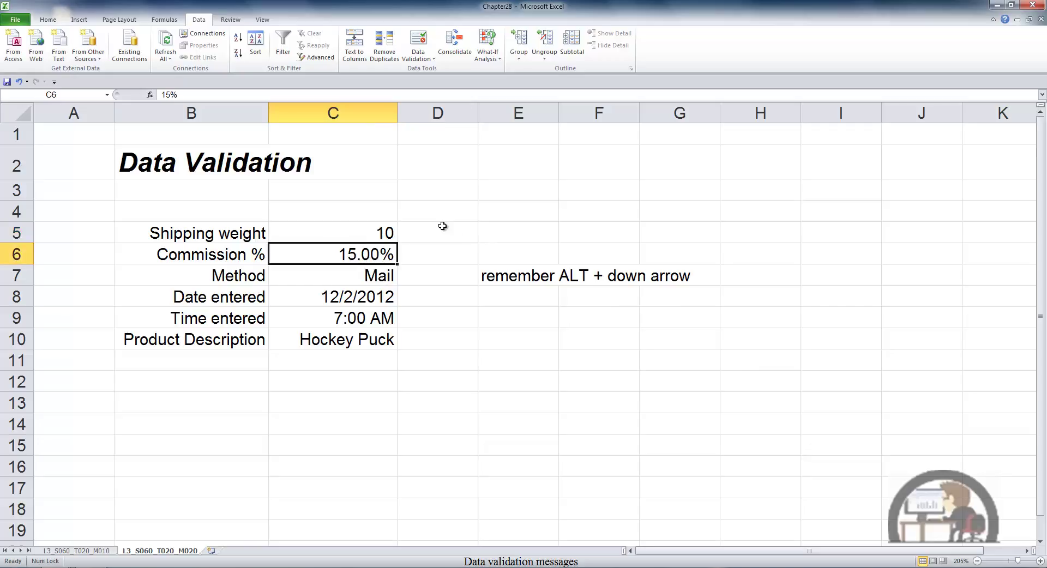
{"action": "left_click", "coordinate": [427, 52]}
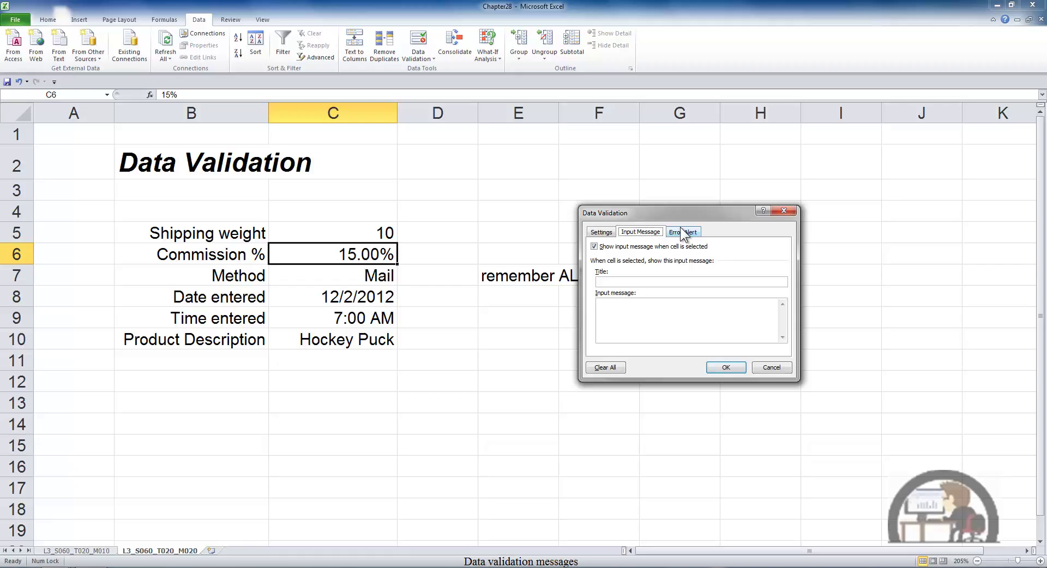
{"action": "left_click", "coordinate": [681, 233]}
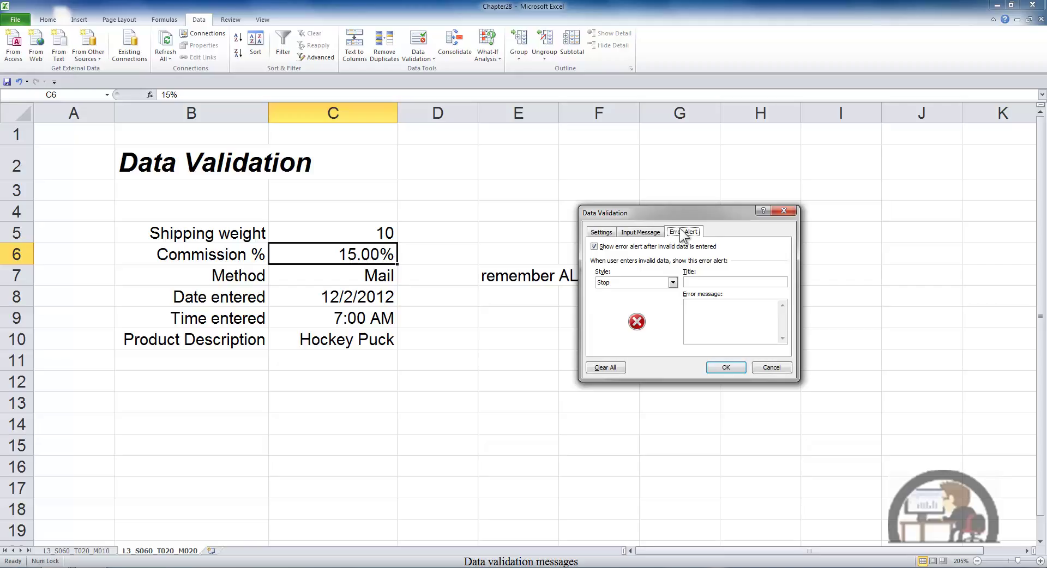
{"action": "left_click", "coordinate": [673, 282]}
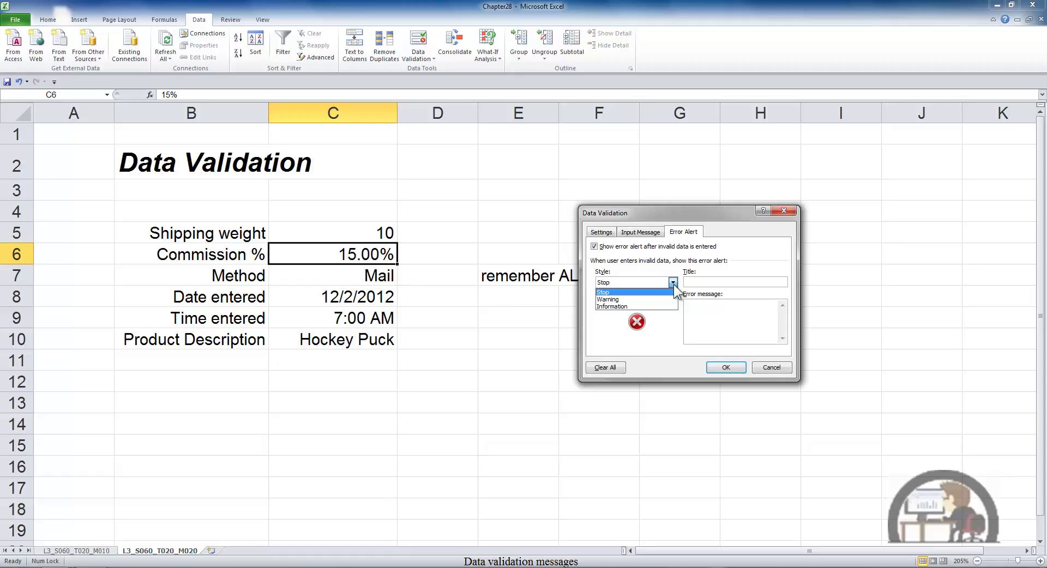
{"action": "left_click", "coordinate": [695, 315]}
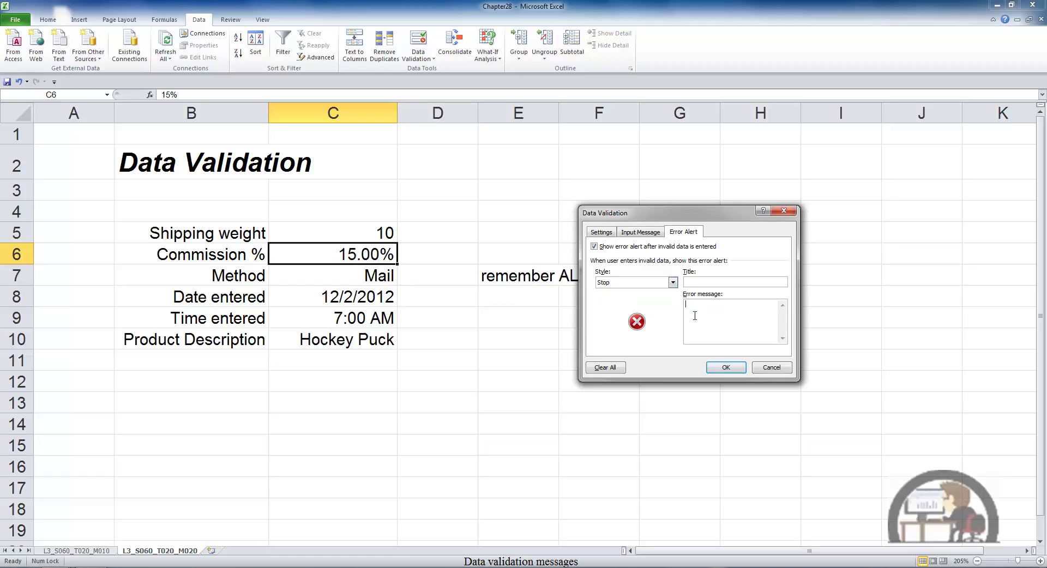
{"action": "type", "text": "Stop"}
{"action": "left_click", "coordinate": [731, 369]}
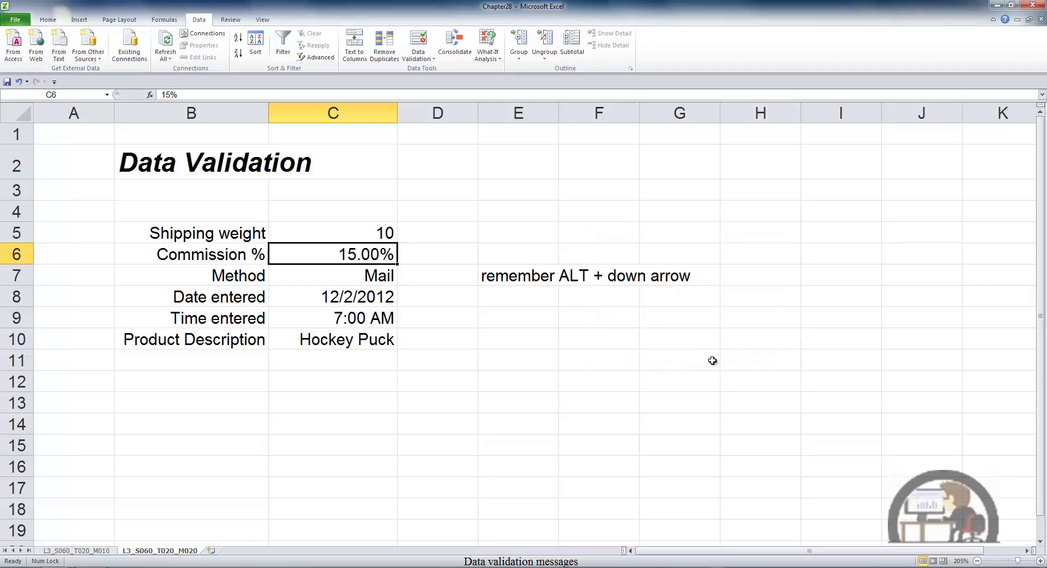
Test the Stop alert by entering 2% as the commission in C6, and cancel the entry.
{"action": "type", "text": "2"}
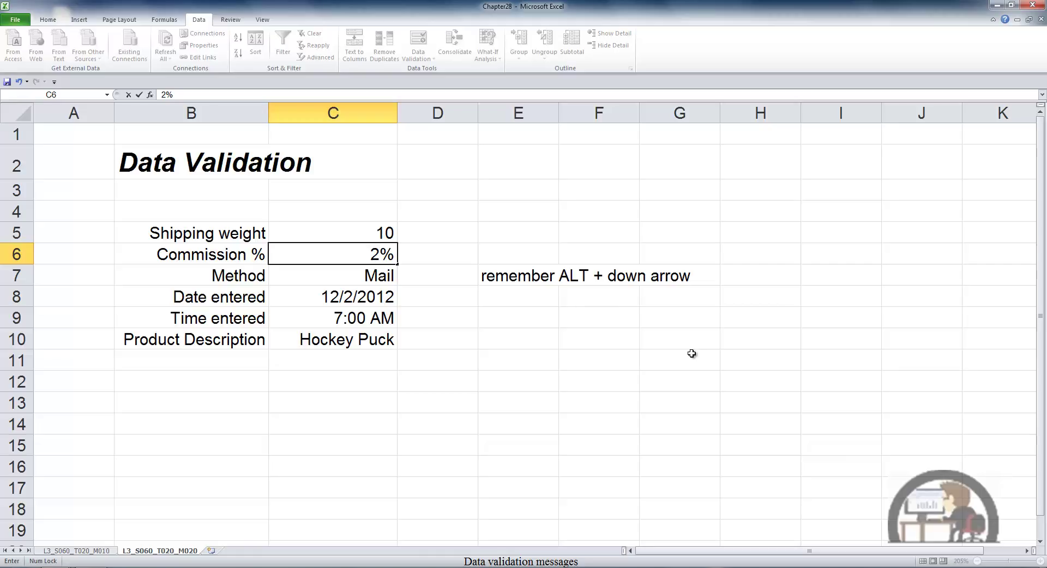
{"action": "key", "text": "Return"}
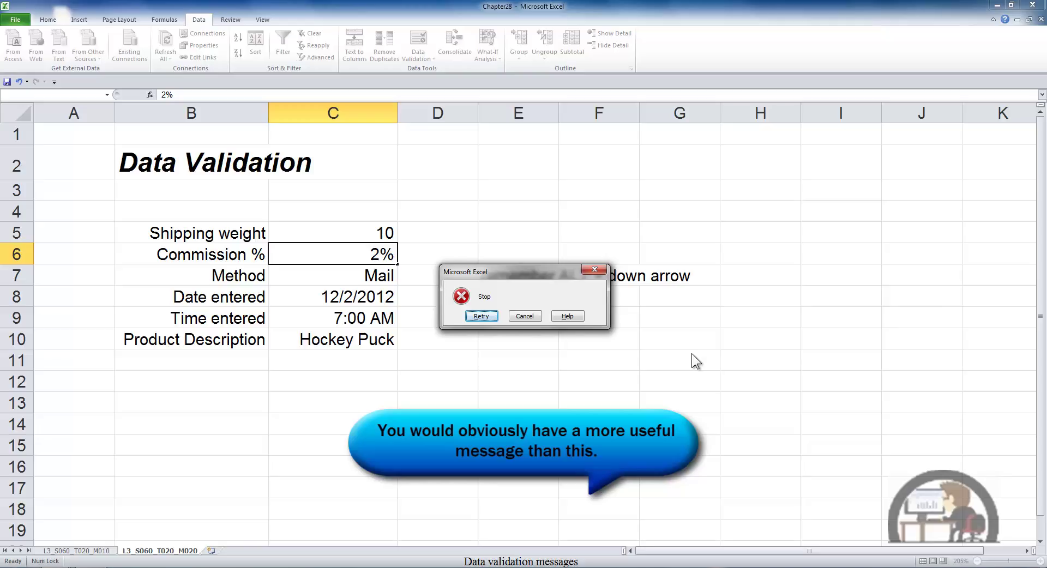
{"action": "left_click", "coordinate": [523, 317]}
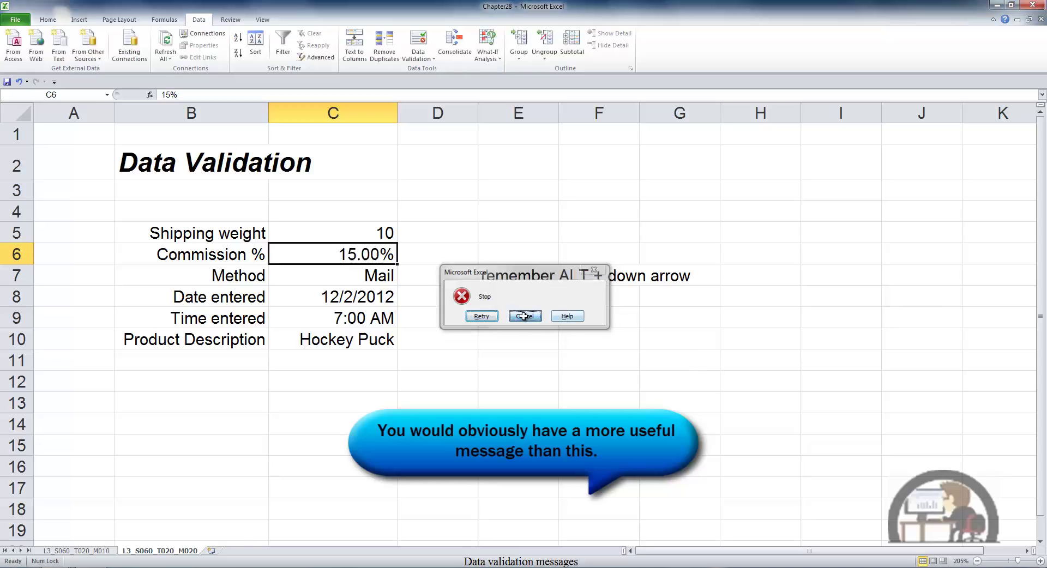
Change the error alert of commission cell C6 to the Warning style with the error message "warning".
{"action": "left_click", "coordinate": [424, 52]}
{"action": "left_click", "coordinate": [446, 71]}
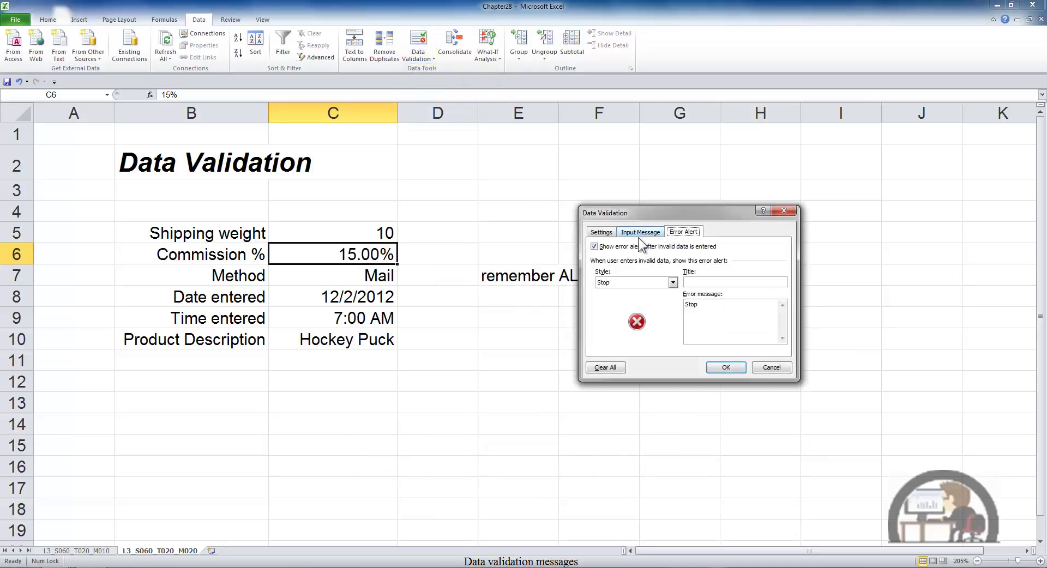
{"action": "left_click", "coordinate": [674, 283]}
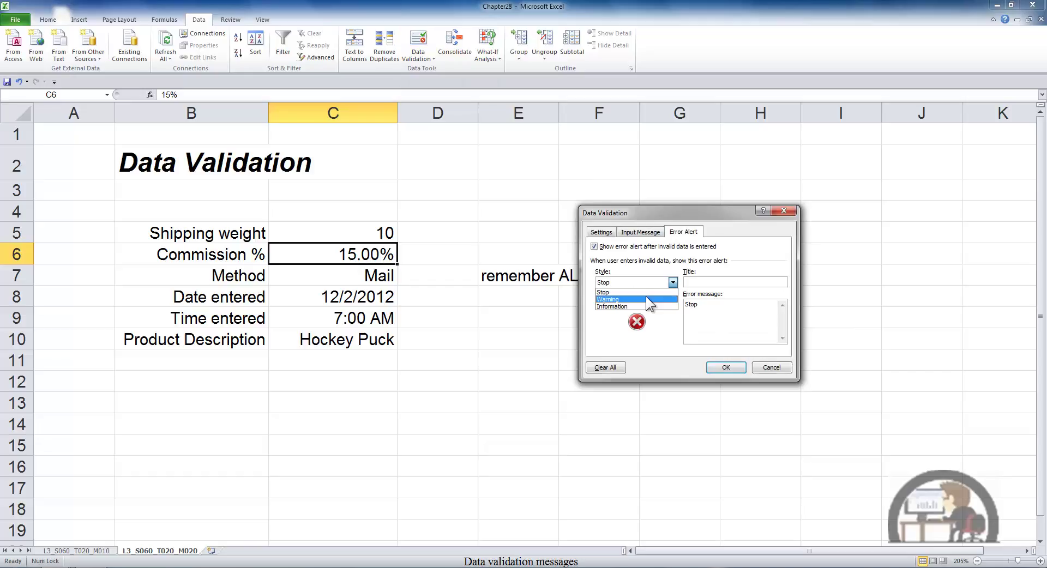
{"action": "left_click", "coordinate": [646, 296]}
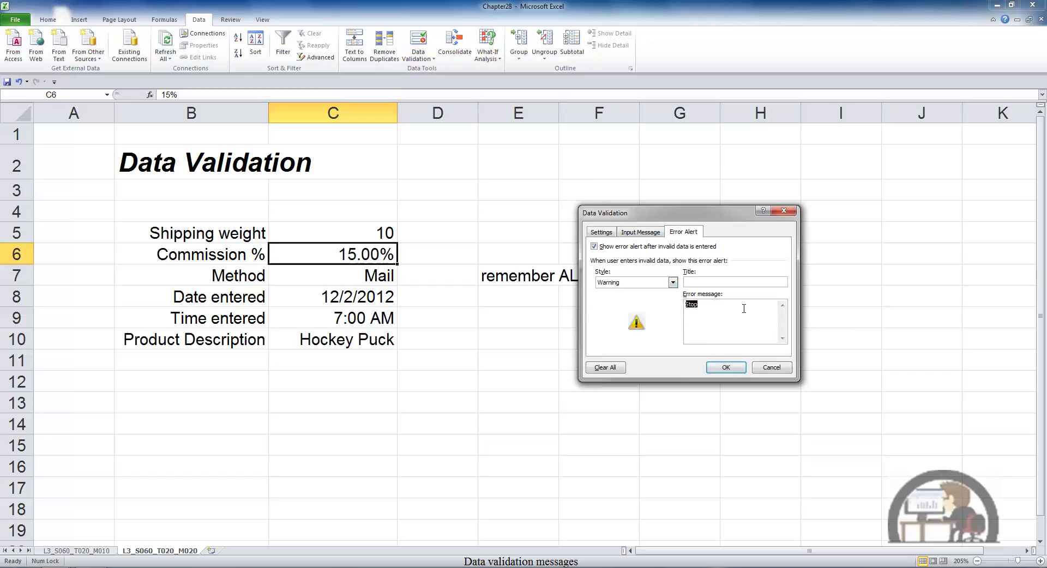
{"action": "type", "text": "warning"}
{"action": "left_click", "coordinate": [730, 367]}
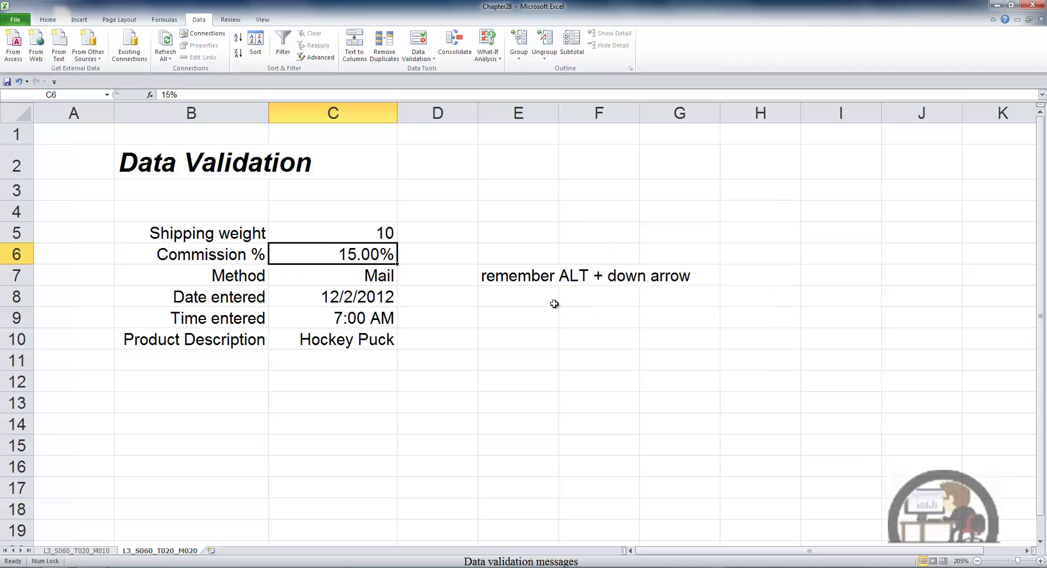
Test the Warning alert by entering 2% as the commission in C6, and cancel the entry.
{"action": "type", "text": "2%"}
{"action": "key", "text": "Return"}
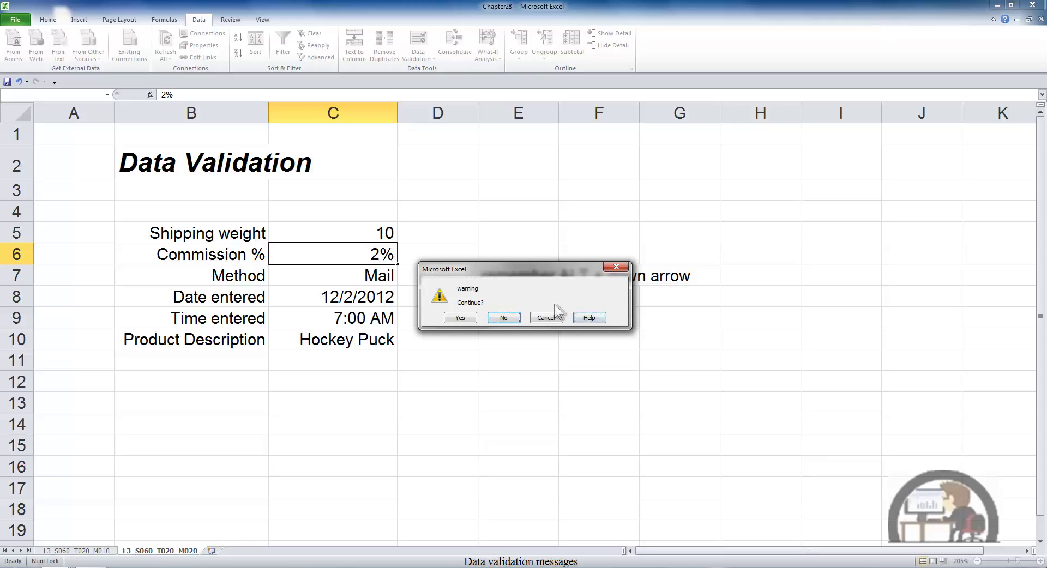
{"action": "left_click", "coordinate": [547, 318]}
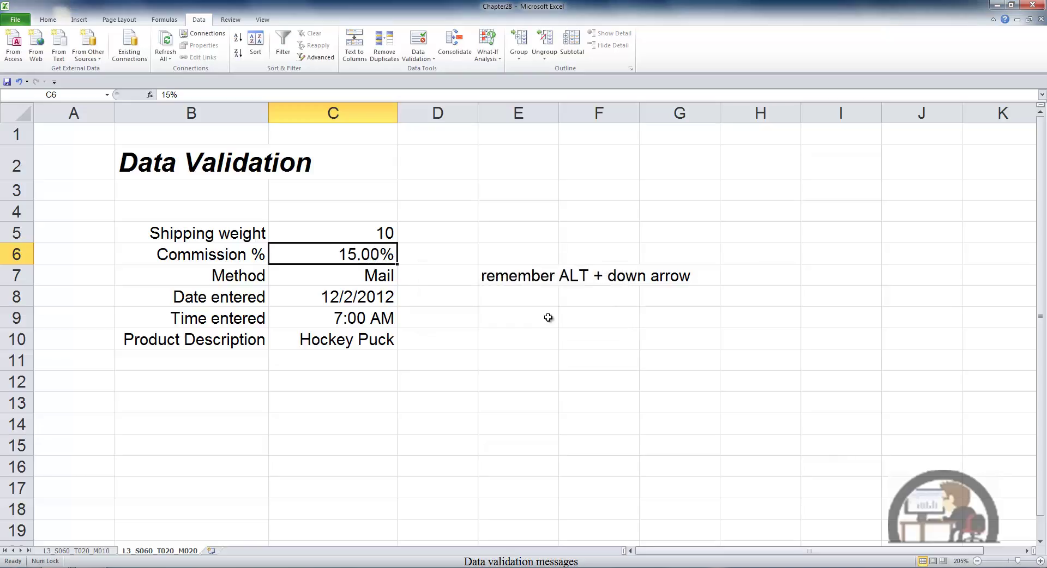
Try the Information error alert style for commission cell C6, and discard the validation change.
{"action": "left_click", "coordinate": [425, 59]}
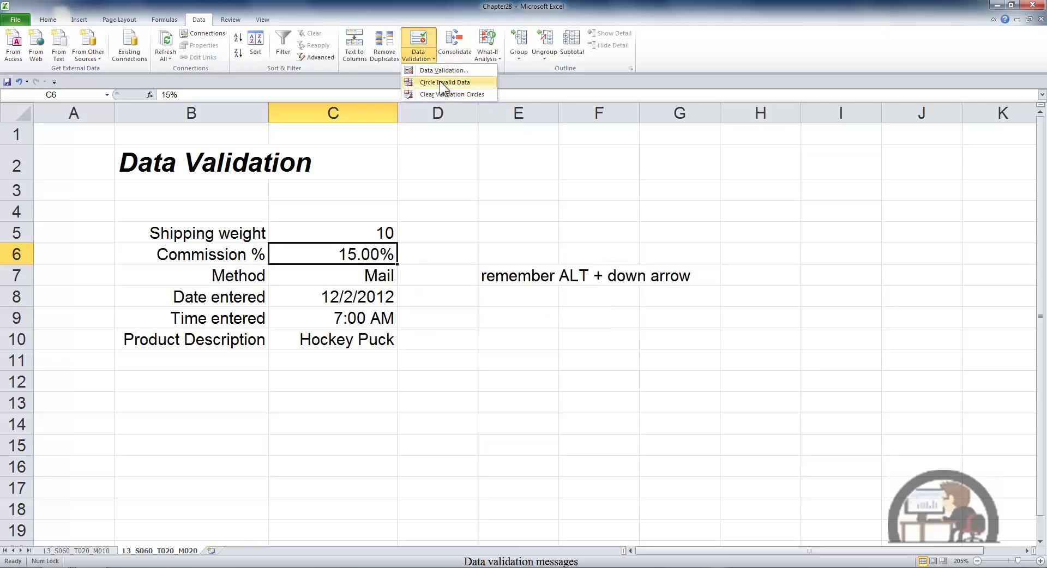
{"action": "left_click", "coordinate": [444, 71]}
{"action": "left_click", "coordinate": [670, 278]}
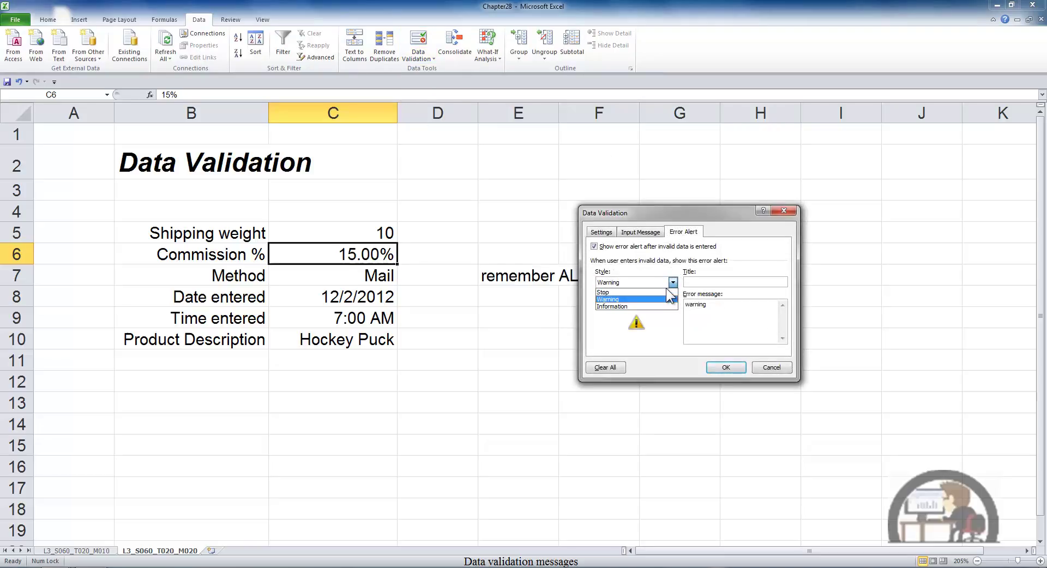
{"action": "left_click", "coordinate": [650, 303]}
{"action": "left_click", "coordinate": [725, 307]}
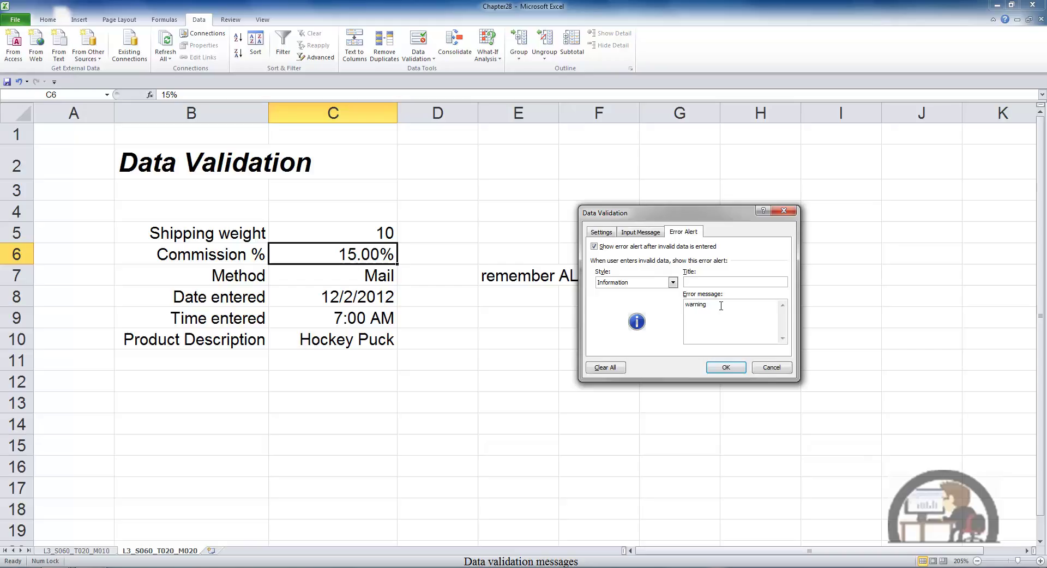
{"action": "left_click", "coordinate": [773, 367]}
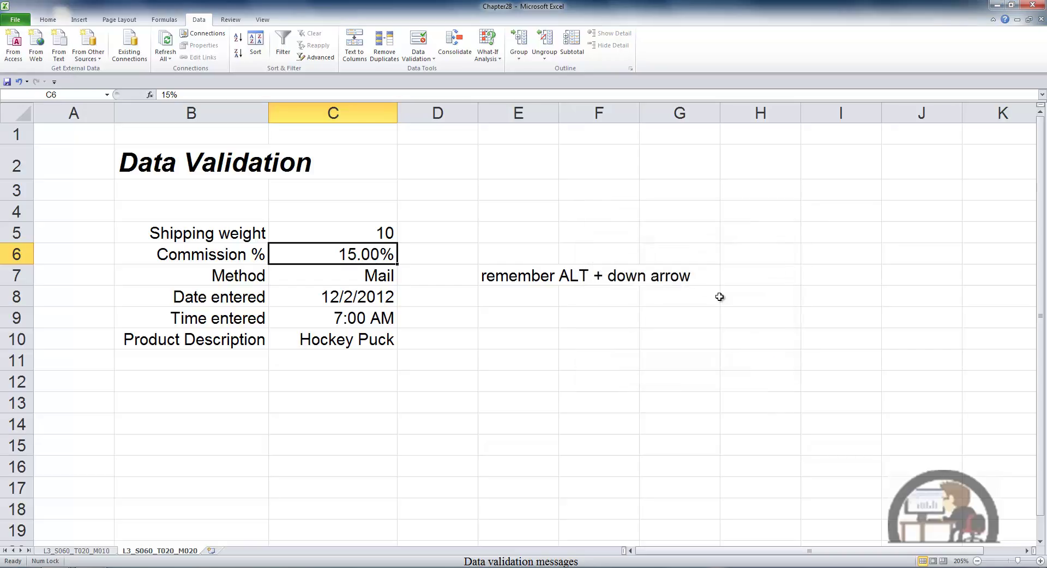
Browse the allowed shipping methods in the validation list of Method cell C7, and close it without choosing one.
{"action": "key", "text": "Down"}
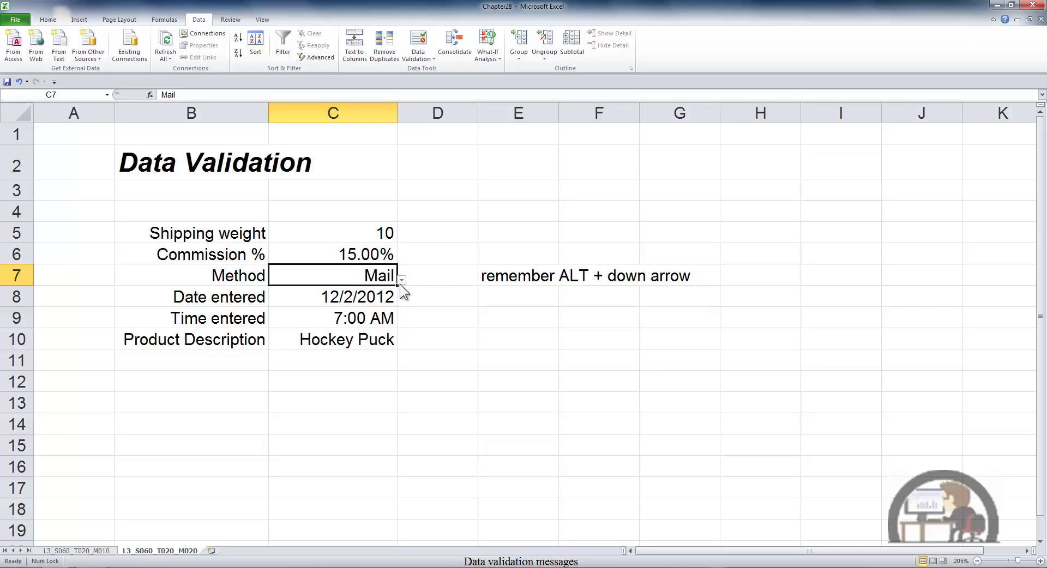
{"action": "left_click", "coordinate": [401, 282]}
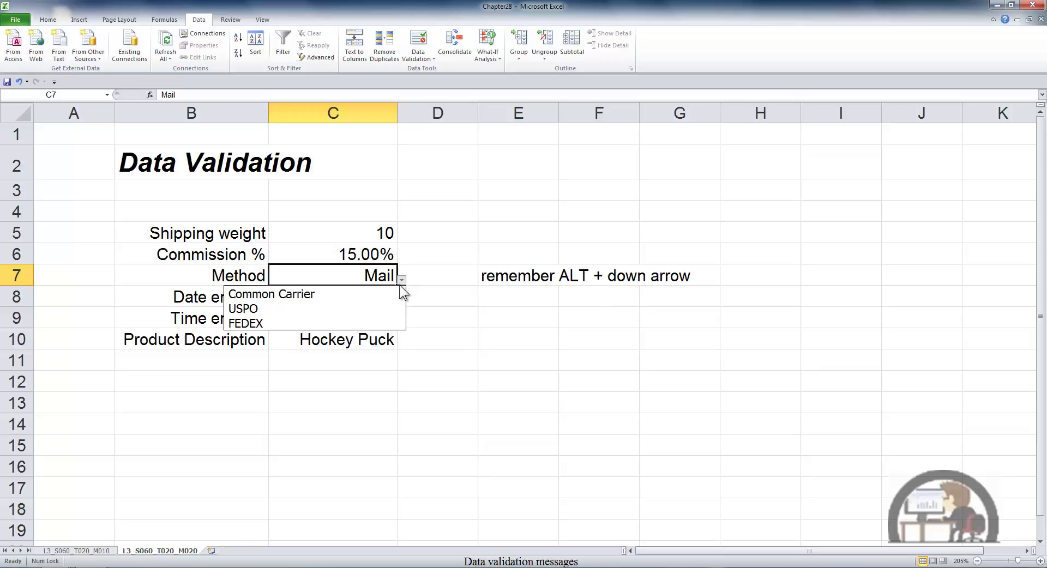
{"action": "key", "text": "Down"}
{"action": "key", "text": "Down"}
{"action": "key", "text": "Down"}
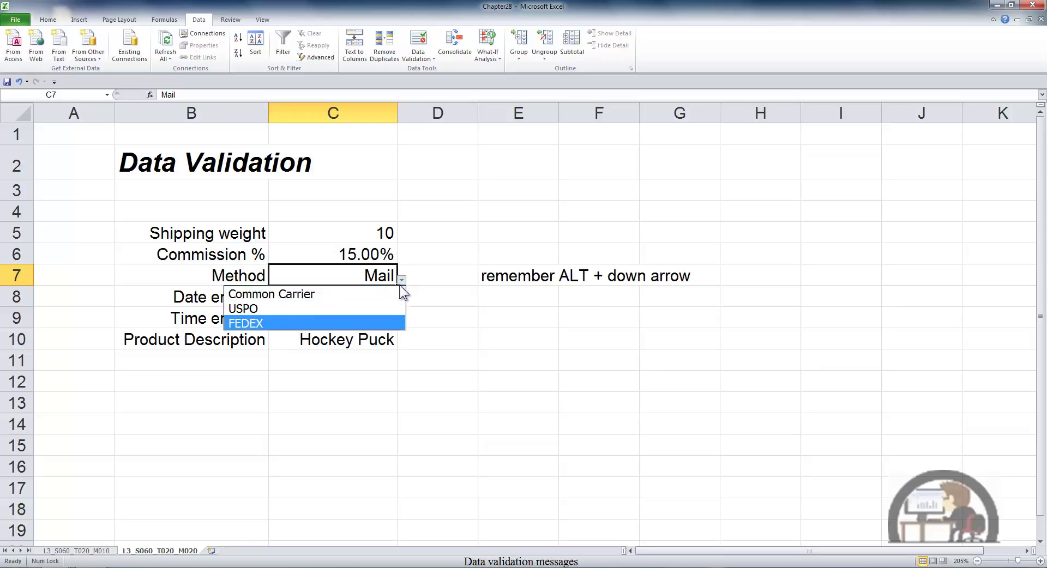
{"action": "key", "text": "Up"}
{"action": "key", "text": "Up"}
{"action": "key", "text": "Down"}
{"action": "key", "text": "Down"}
{"action": "key", "text": "Escape"}
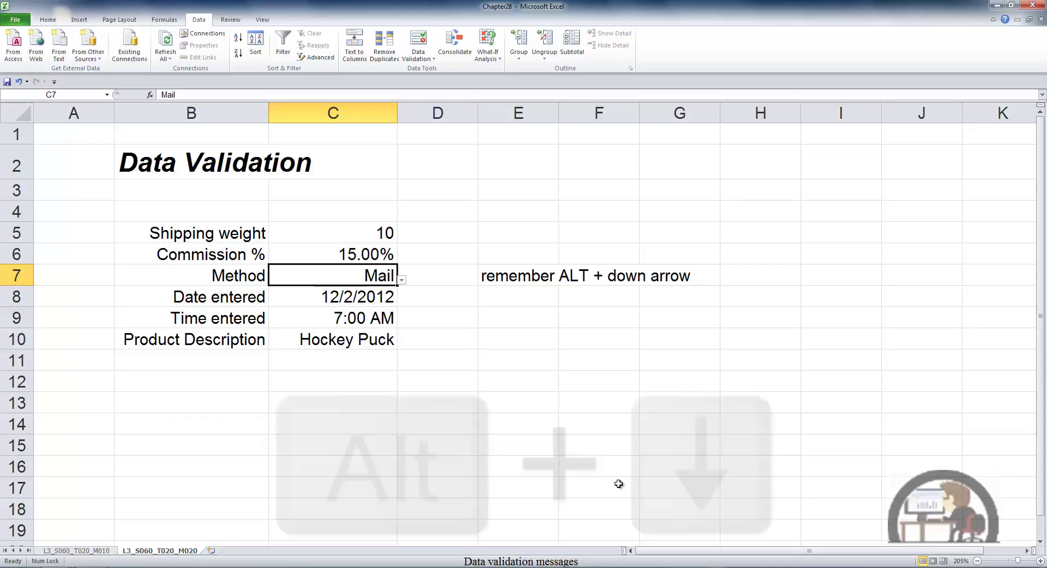
Set the shipping method in cell C7 to USPO from its validation list.
{"action": "key", "text": "alt+Down"}
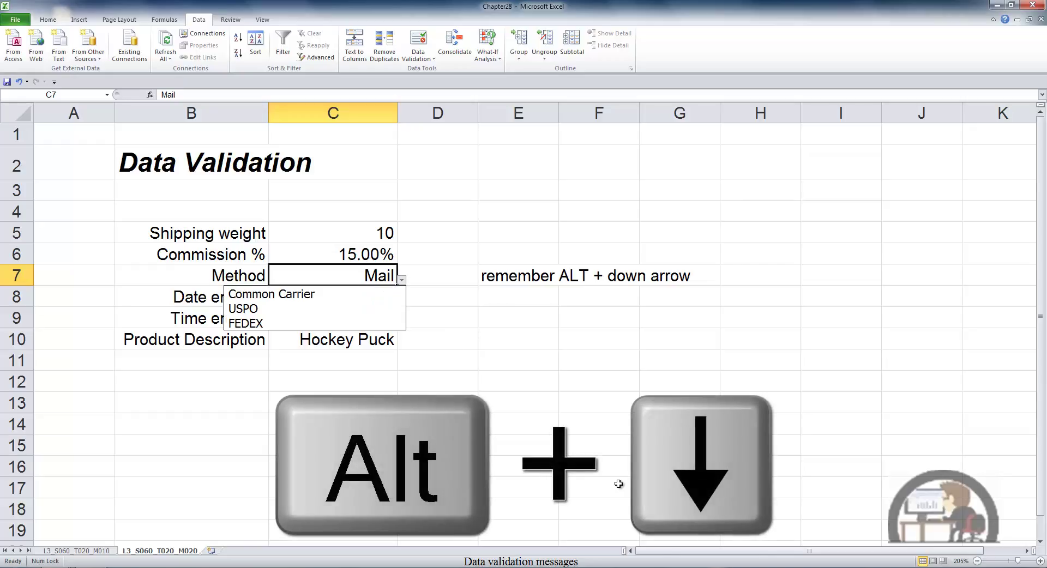
{"action": "key", "text": "Down"}
{"action": "key", "text": "Down"}
{"action": "key", "text": "Down"}
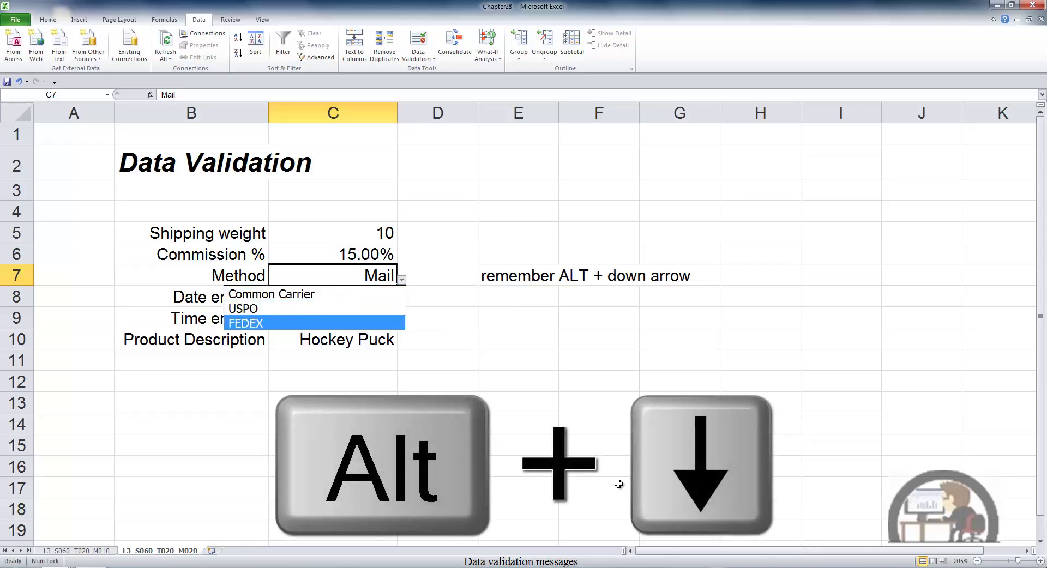
{"action": "key", "text": "Up"}
{"action": "key", "text": "Up"}
{"action": "key", "text": "Down"}
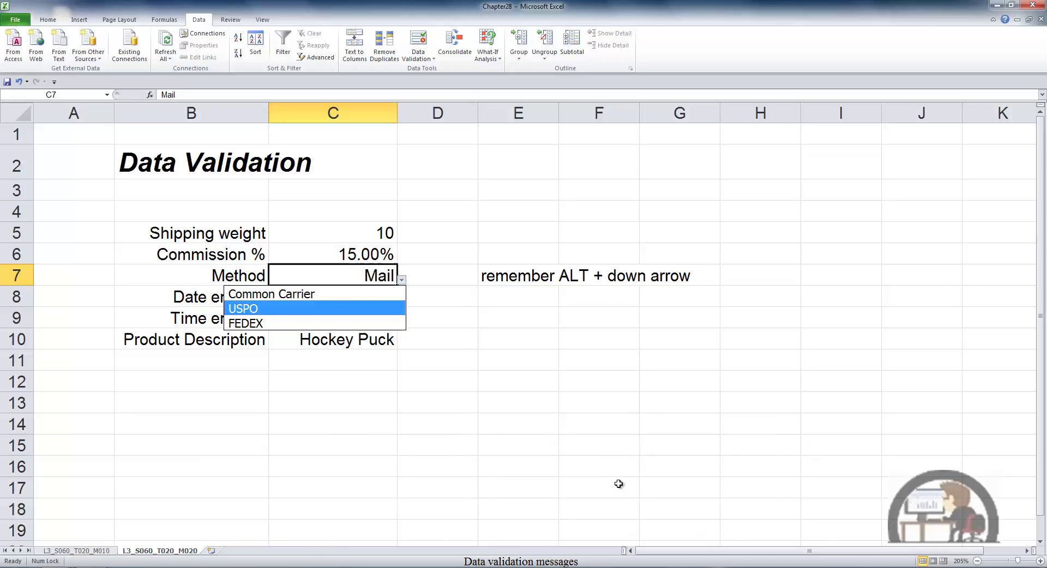
{"action": "key", "text": "Return"}
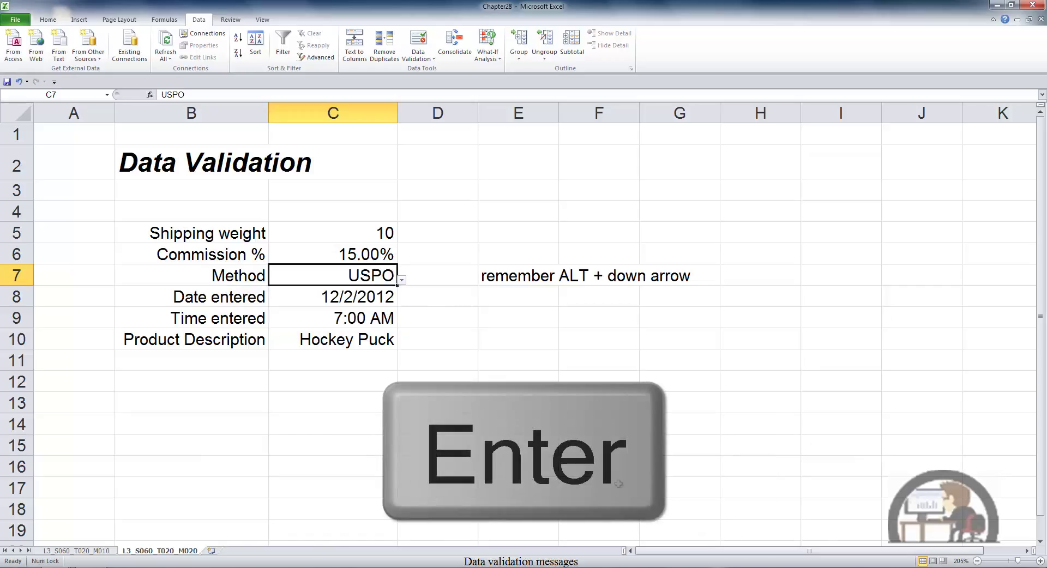